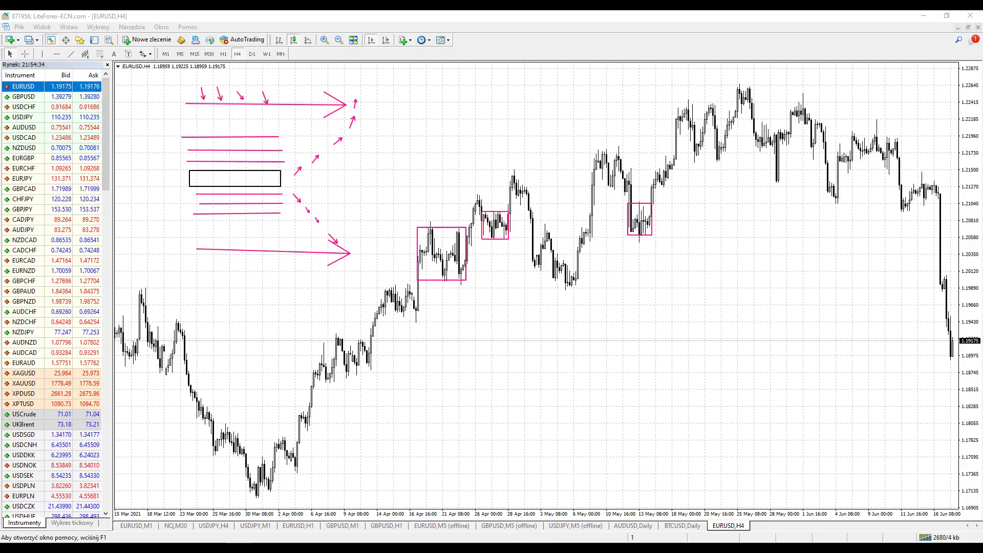
Step: Clear the pink annotations and draw a rectangle over the 14–16 April consolidation, from about 1.1989 to 1.1955
{"action": "key", "text": "Escape"}
{"action": "left_click", "coordinate": [77, 31]}
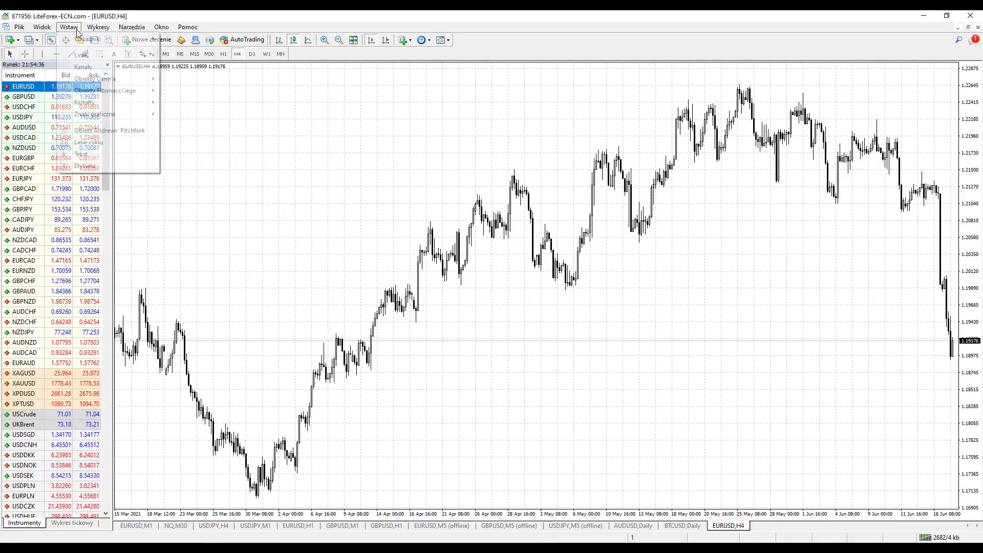
{"action": "mouse_move", "coordinate": [128, 103]}
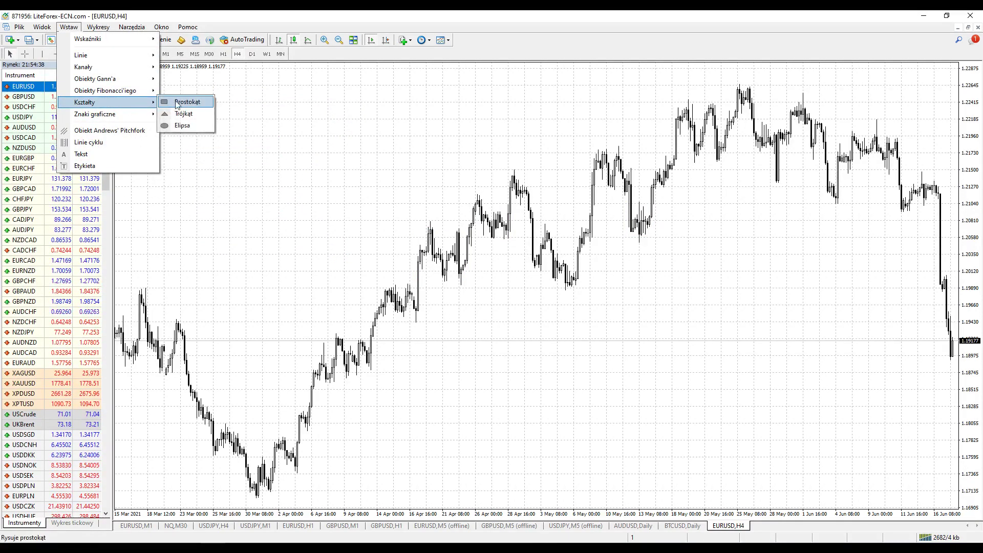
{"action": "left_click", "coordinate": [177, 103]}
{"action": "left_click_drag", "start_coordinate": [403, 287], "coordinate": [419, 312]}
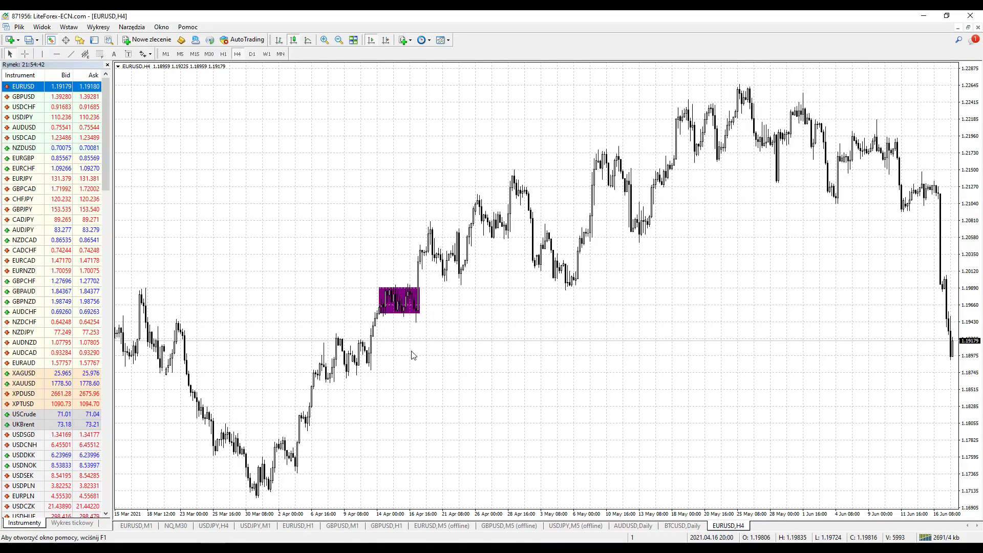
Step: Change the colour of the rectangle over the mid-April consolidation to Yellow
{"action": "right_click", "coordinate": [419, 311]}
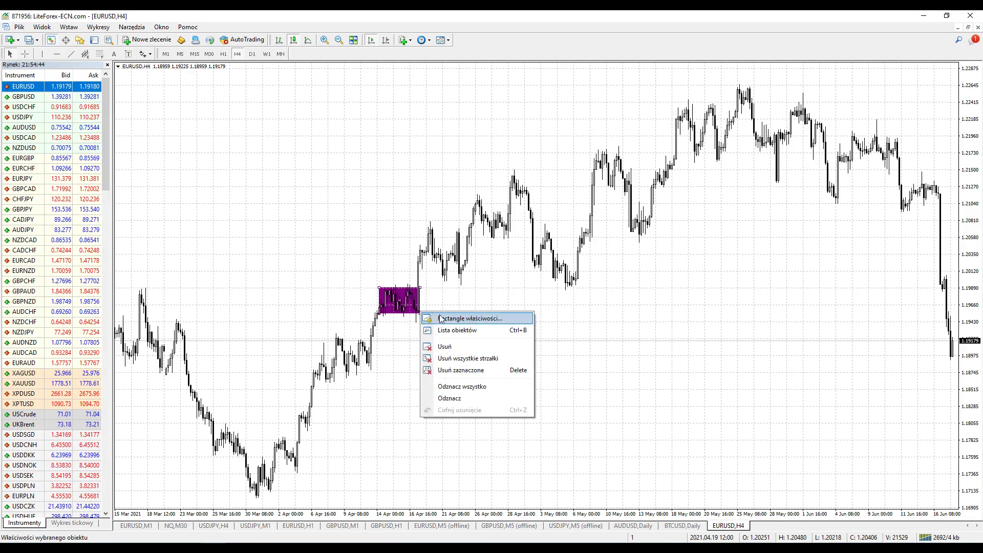
{"action": "left_click", "coordinate": [441, 318]}
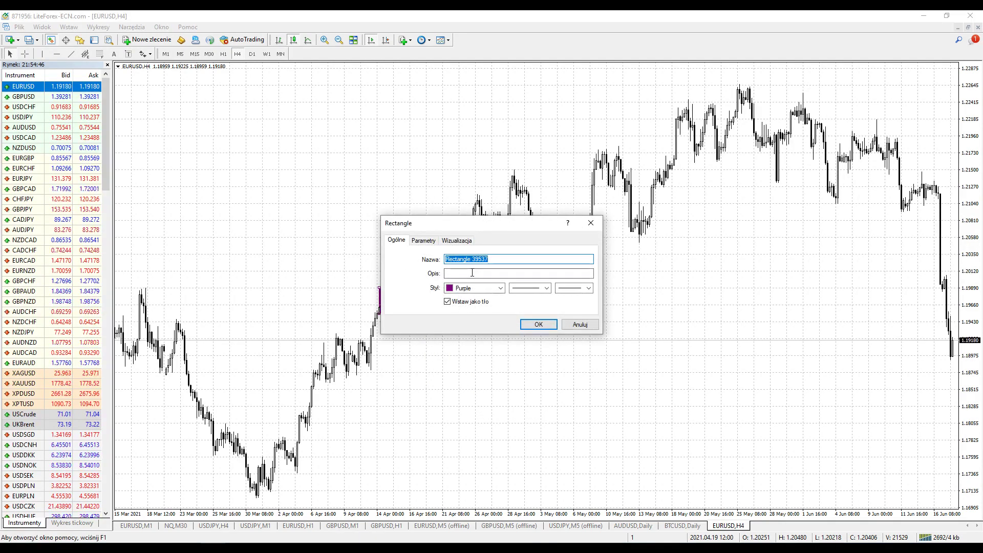
{"action": "left_click", "coordinate": [500, 288]}
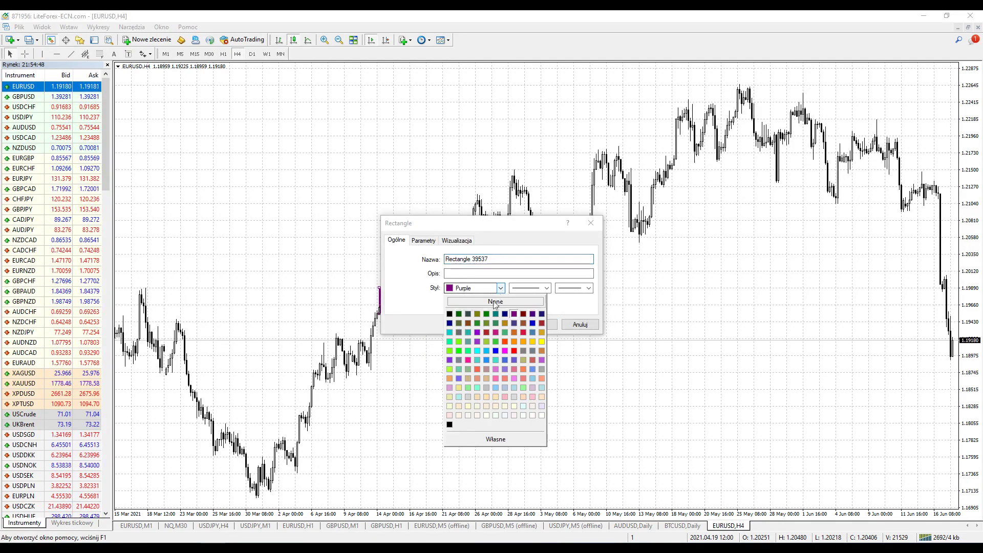
{"action": "left_click", "coordinate": [541, 341]}
{"action": "left_click", "coordinate": [535, 325]}
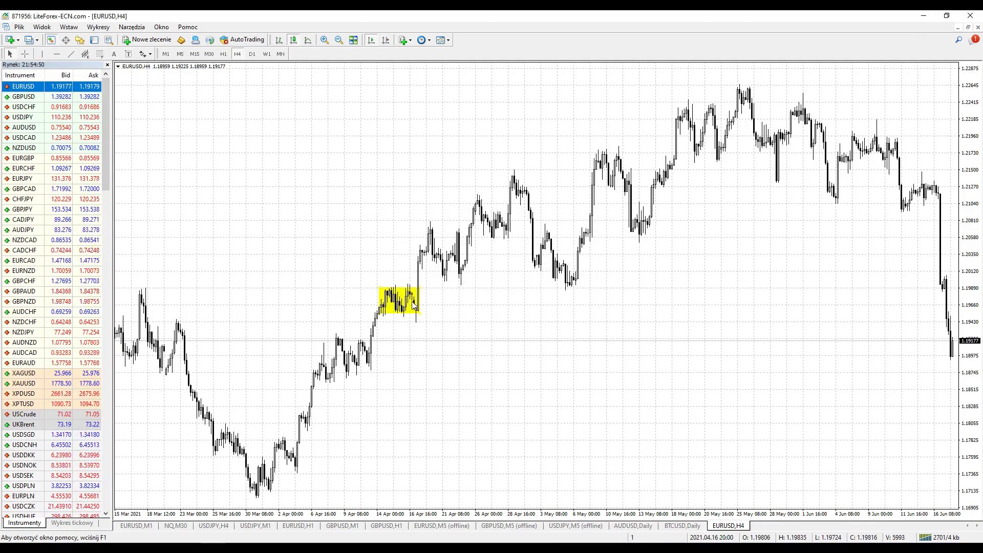
Step: Place copies of the yellow rectangle over the 20–23 April, 26–29 April and 11–14 May consolidations, making the first copy taller
{"action": "mouse_move", "coordinate": [421, 316]}
{"action": "left_mouse_down"}
{"action": "mouse_move", "coordinate": [446, 323]}
{"action": "mouse_move", "coordinate": [421, 315]}
{"action": "left_mouse_up"}
{"action": "left_click_drag", "start_coordinate": [378, 292], "coordinate": [468, 286]}
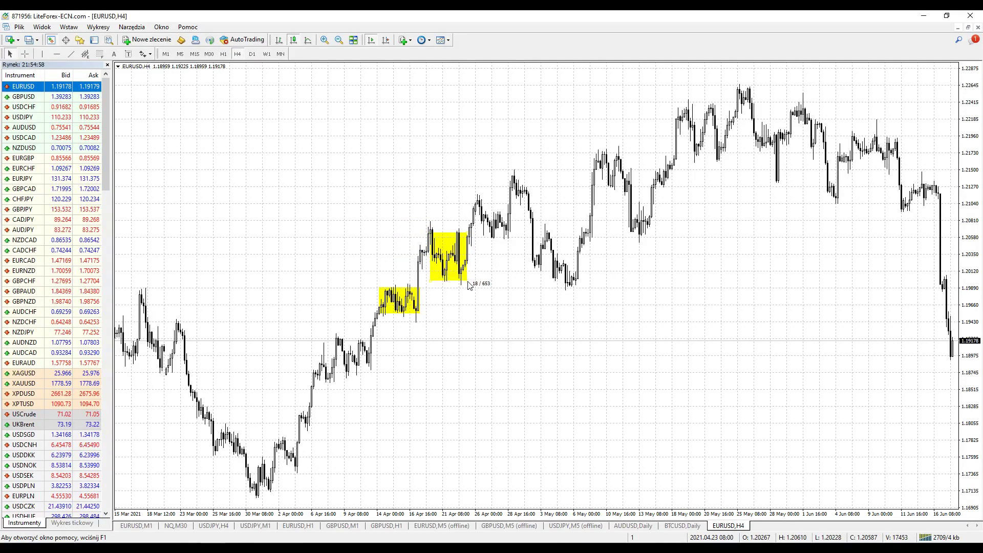
{"action": "scroll", "coordinate": [496, 273], "scroll_direction": "up", "scroll_amount": 3}
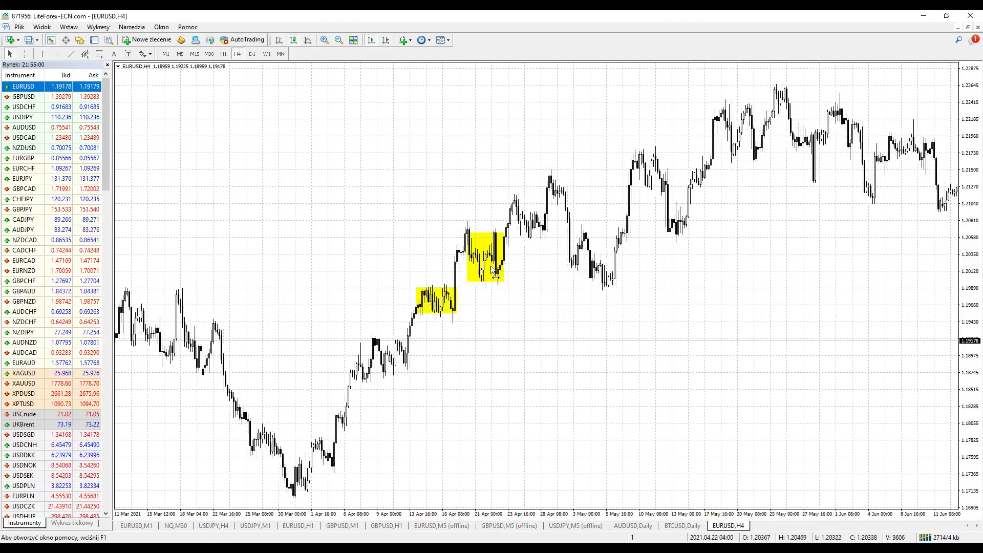
{"action": "left_click_drag", "start_coordinate": [448, 256], "coordinate": [499, 226]}
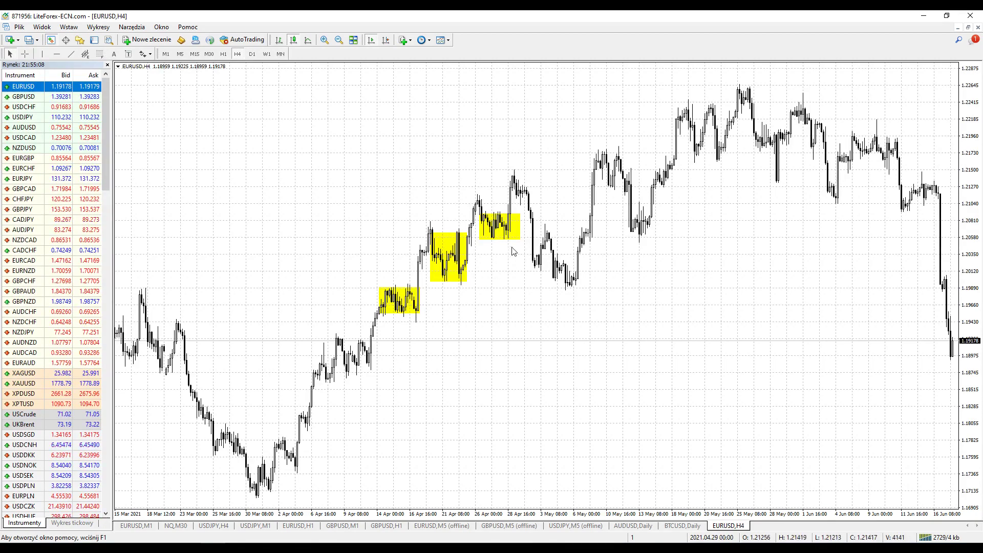
{"action": "left_click_drag", "start_coordinate": [520, 243], "coordinate": [660, 236]}
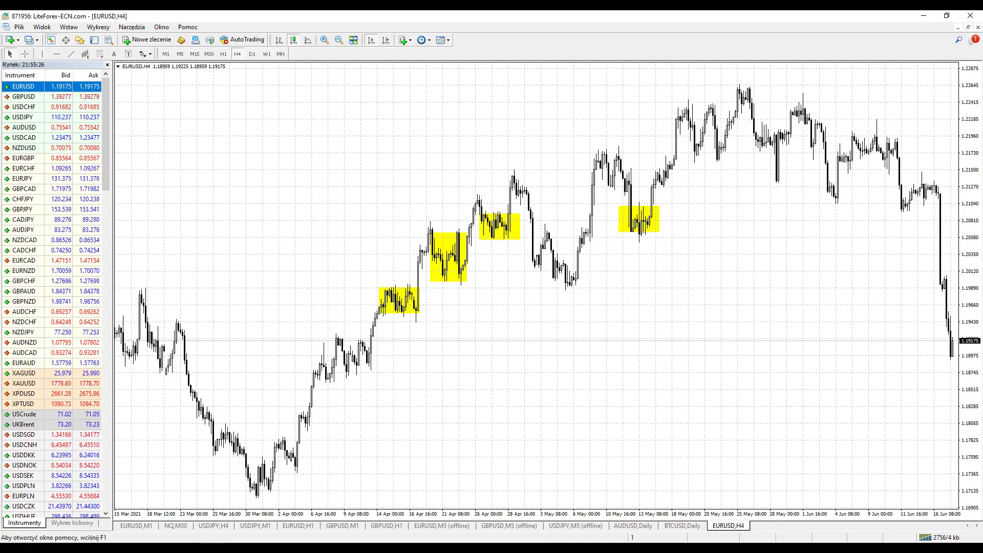
Step: Annotate the mid-April yellow zone with a long pink arrow and outline its first part with a pink box
{"action": "left_click_drag", "start_coordinate": [272, 169], "coordinate": [381, 281]}
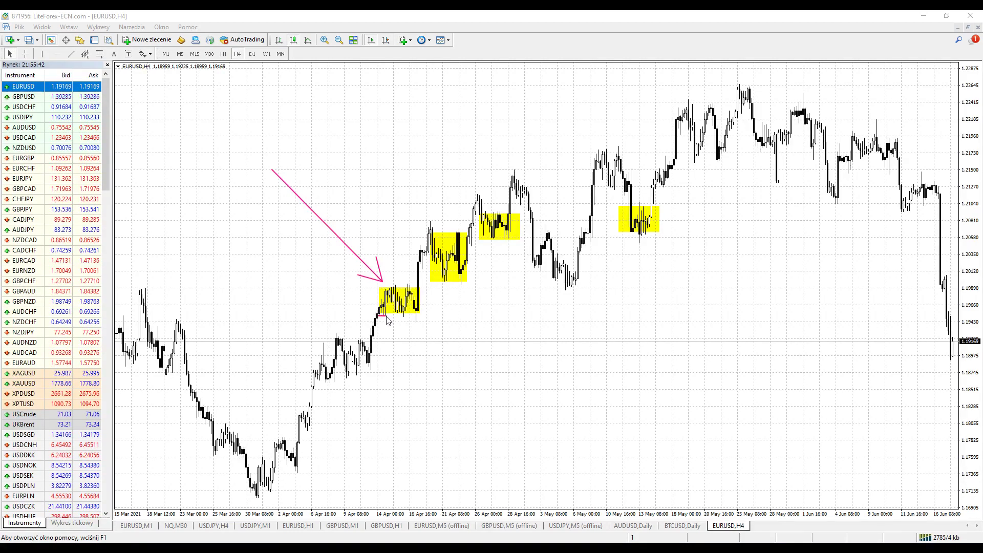
{"action": "left_click_drag", "start_coordinate": [378, 315], "coordinate": [402, 290]}
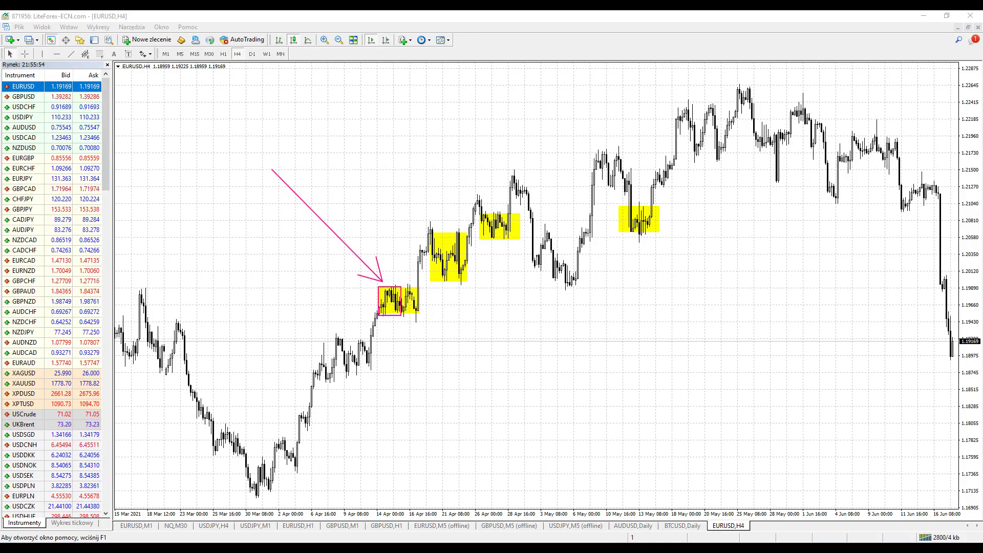
Step: Measure the height of the mid-April yellow zone with the crosshair, from its upper to its lower edge
{"action": "left_click", "coordinate": [25, 54]}
{"action": "left_click_drag", "start_coordinate": [325, 286], "coordinate": [383, 313]}
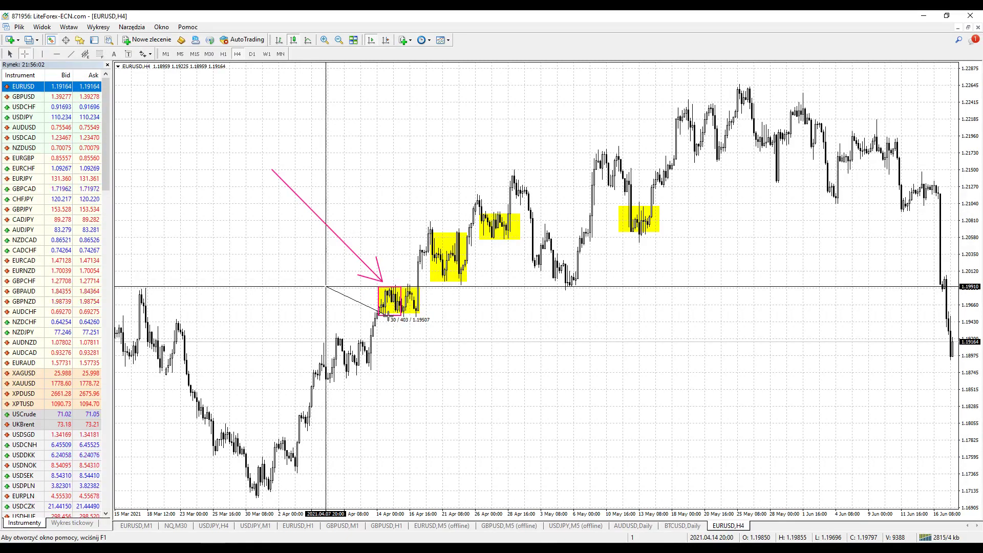
{"action": "left_click_drag", "start_coordinate": [382, 314], "coordinate": [383, 314]}
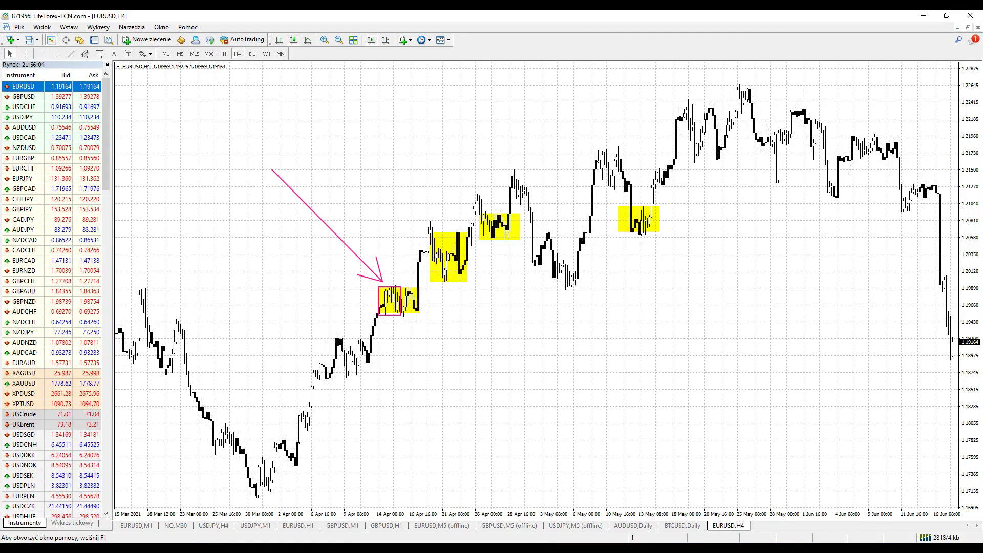
Step: Annotate the mid-April zone with arrows onto its upper and lower edges and horizontal lines at and just beyond both edges
{"action": "left_click_drag", "start_coordinate": [392, 258], "coordinate": [392, 282]}
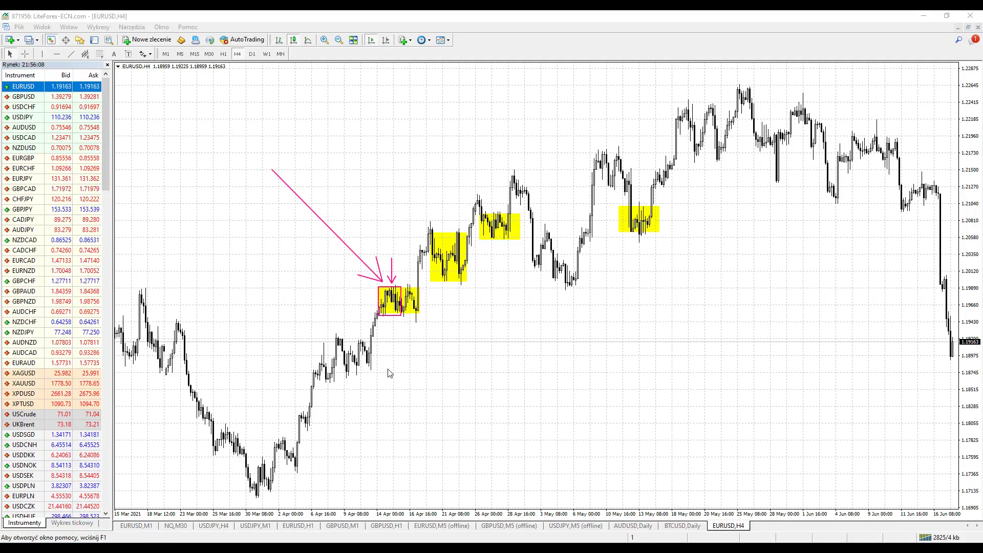
{"action": "left_click_drag", "start_coordinate": [395, 336], "coordinate": [394, 318]}
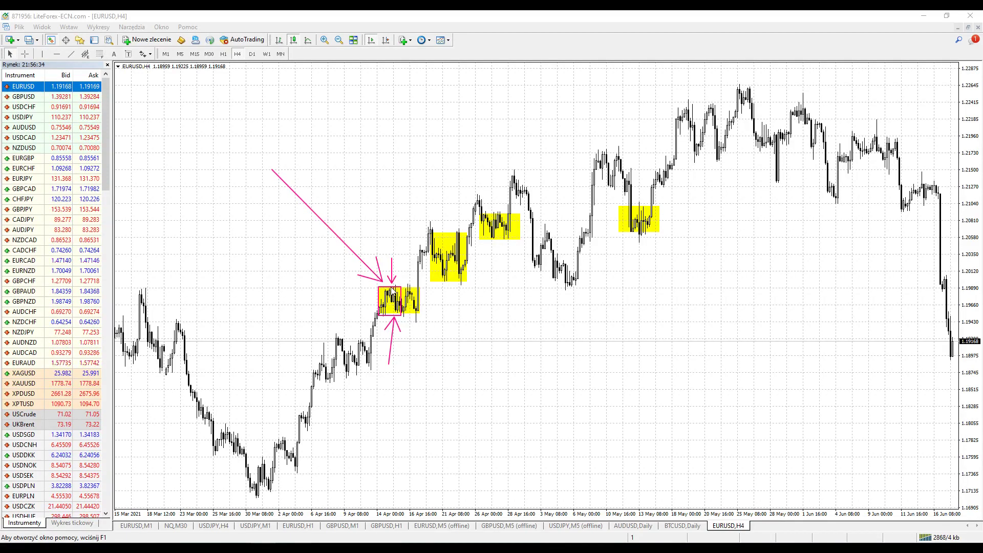
{"action": "mouse_move", "coordinate": [427, 286]}
{"action": "left_mouse_down"}
{"action": "mouse_move", "coordinate": [419, 280]}
{"action": "mouse_move", "coordinate": [431, 281]}
{"action": "left_mouse_up"}
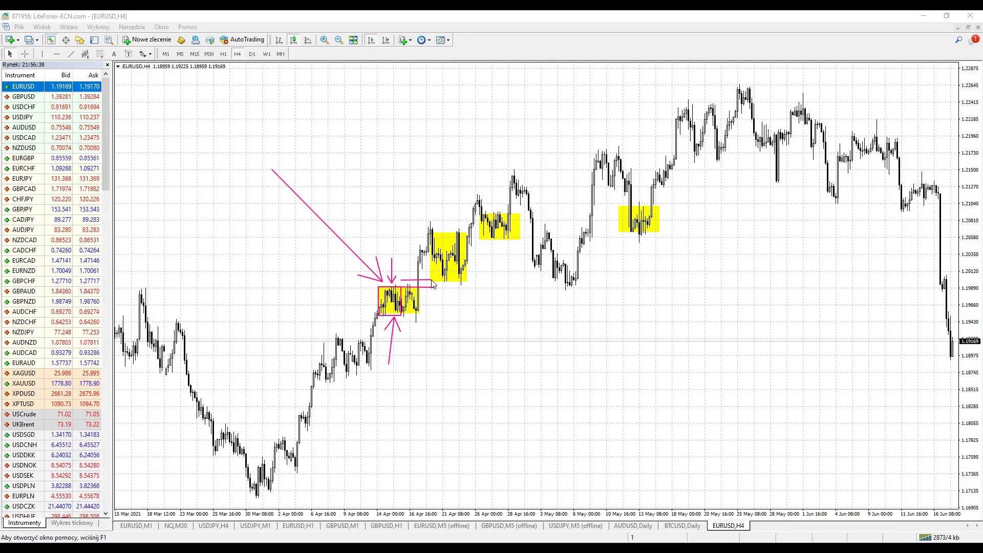
{"action": "left_click_drag", "start_coordinate": [409, 314], "coordinate": [446, 315]}
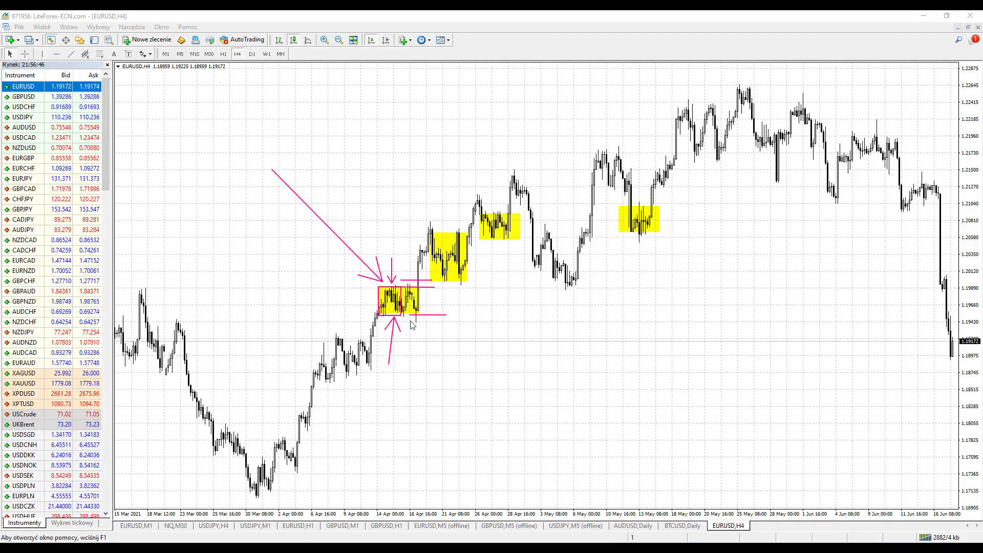
{"action": "left_click_drag", "start_coordinate": [406, 324], "coordinate": [446, 324]}
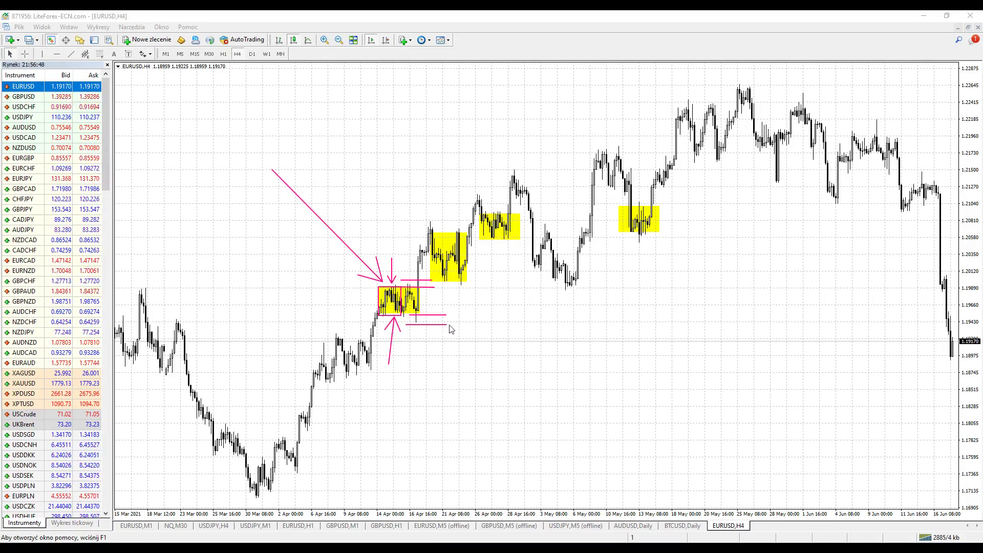
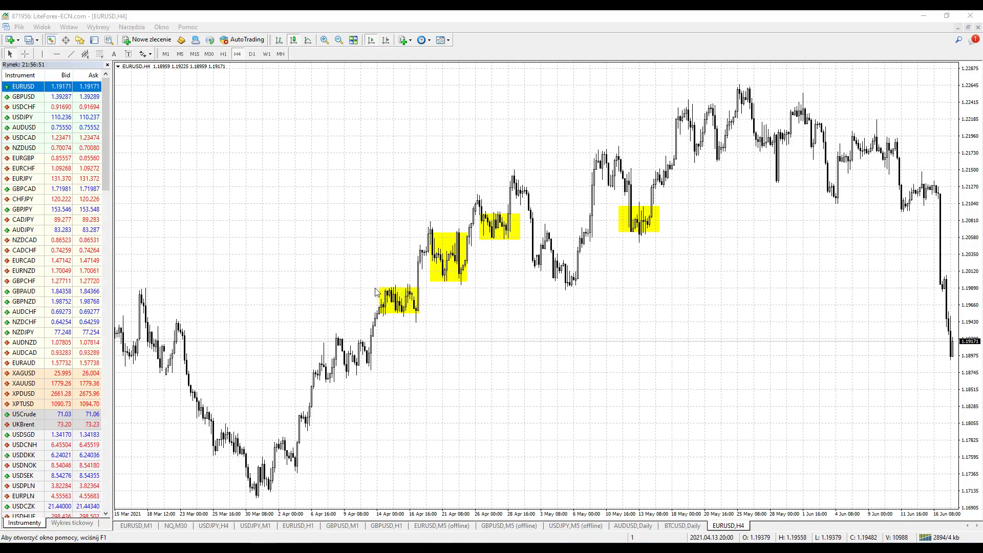
Step: Copy the mid-April yellow rectangle diagonally up so the corners meet, and colour the copy orange-red
{"action": "left_click_drag", "start_coordinate": [376, 292], "coordinate": [336, 260]}
{"action": "right_click", "coordinate": [336, 260]}
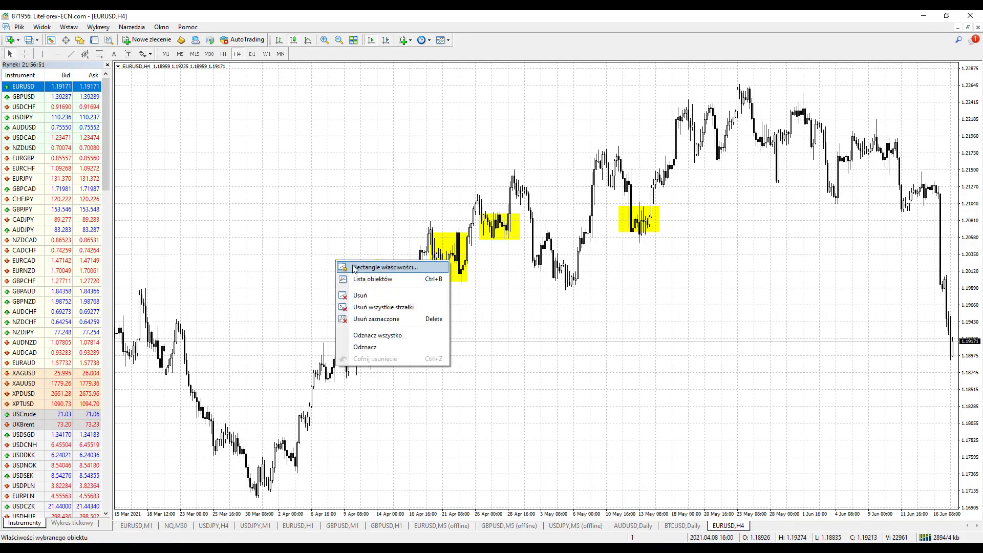
{"action": "left_click", "coordinate": [356, 265]}
{"action": "left_click", "coordinate": [500, 288]}
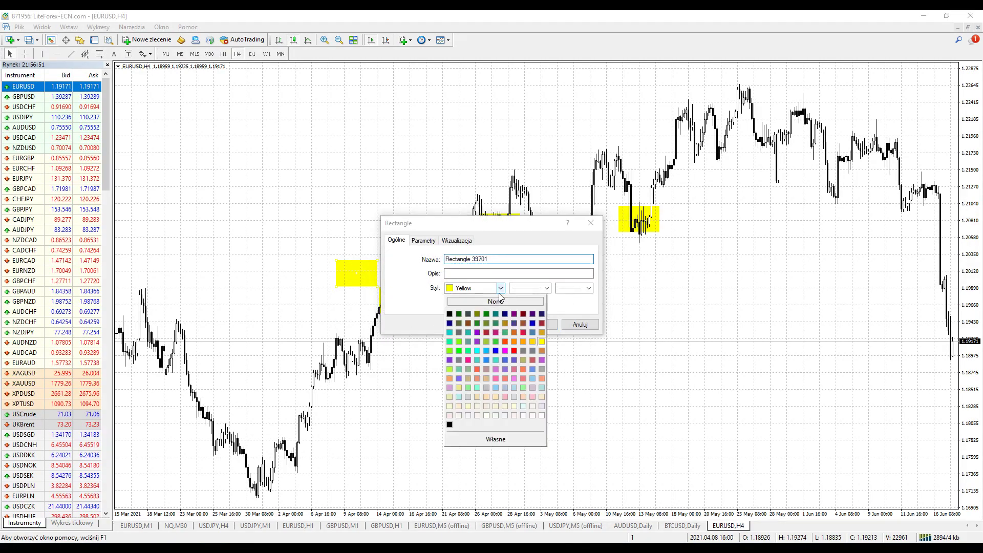
{"action": "left_click", "coordinate": [506, 341]}
{"action": "left_click", "coordinate": [534, 325]}
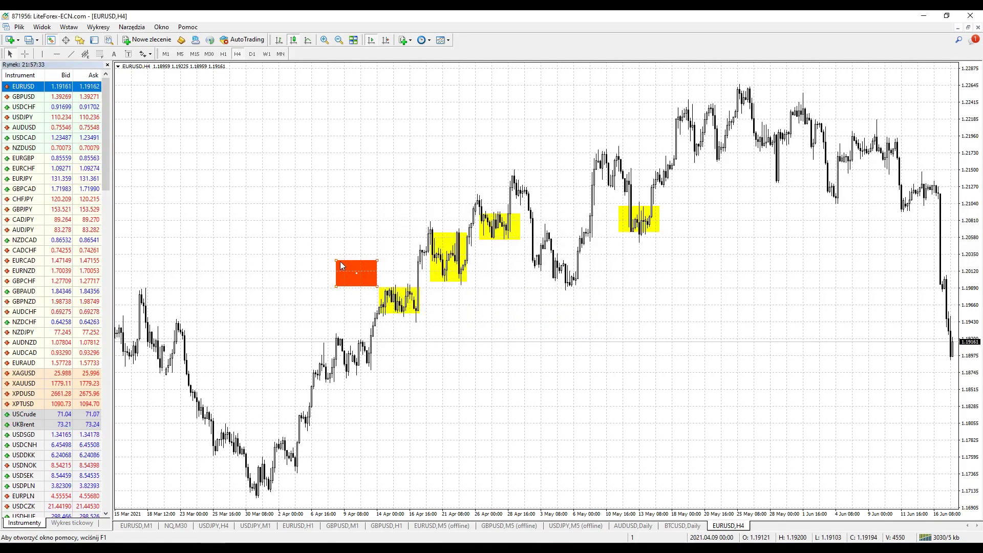
Step: Duplicate the orange-red rectangle corner to corner, adding two stepping up and three stepping down from the mid-April zone
{"action": "left_click_drag", "start_coordinate": [335, 261], "coordinate": [253, 209]}
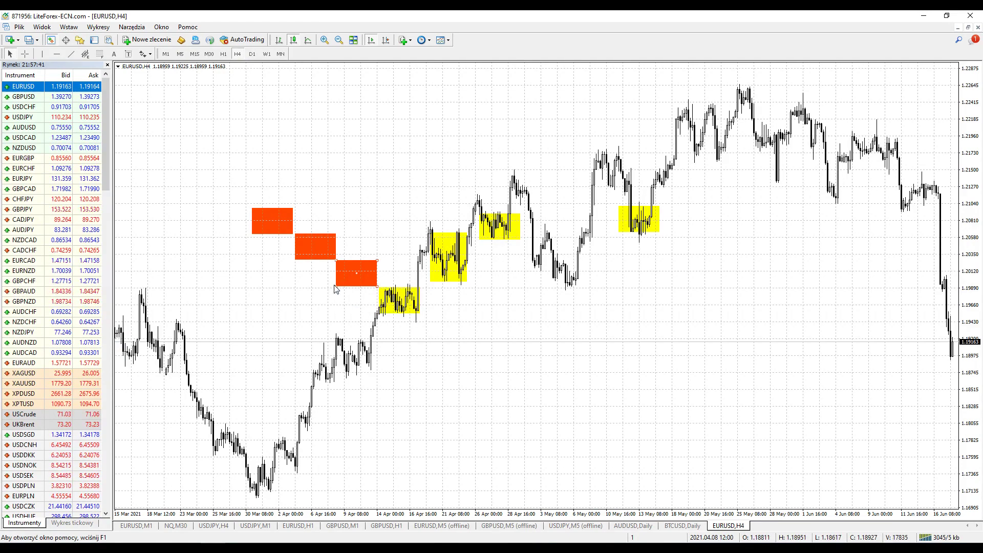
{"action": "left_click_drag", "start_coordinate": [335, 289], "coordinate": [243, 399]}
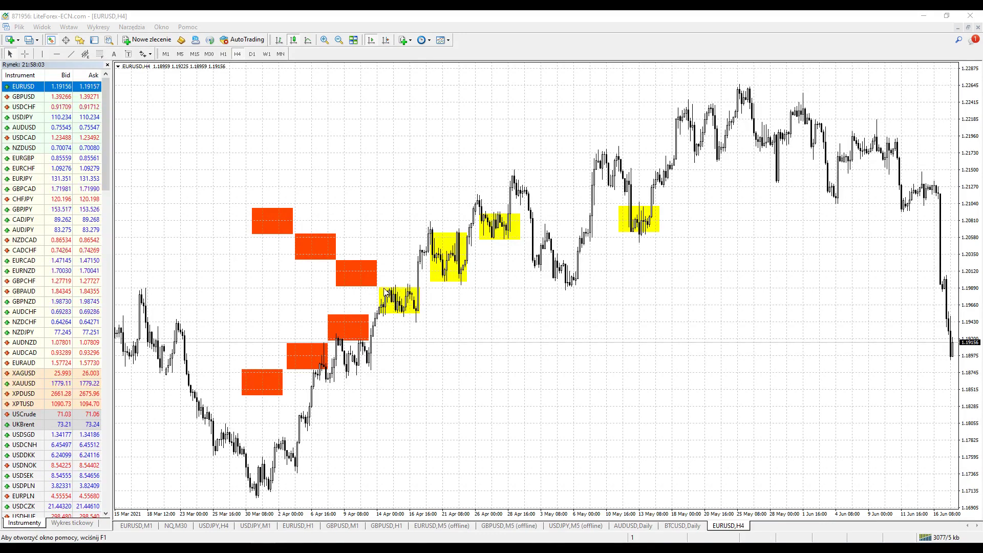
Step: Draw pink horizontal lines at the mid-April zone's upper edge, middle and lower edge, and above the 20–23 April zone
{"action": "left_click_drag", "start_coordinate": [378, 285], "coordinate": [495, 285]}
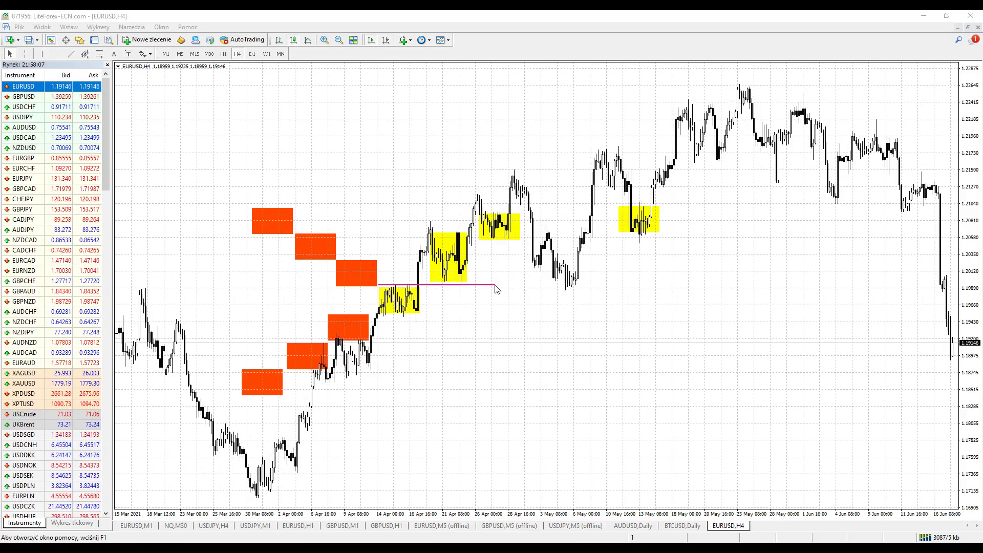
{"action": "mouse_move", "coordinate": [380, 300]}
{"action": "left_mouse_down"}
{"action": "mouse_move", "coordinate": [496, 301]}
{"action": "mouse_move", "coordinate": [495, 316]}
{"action": "left_mouse_up"}
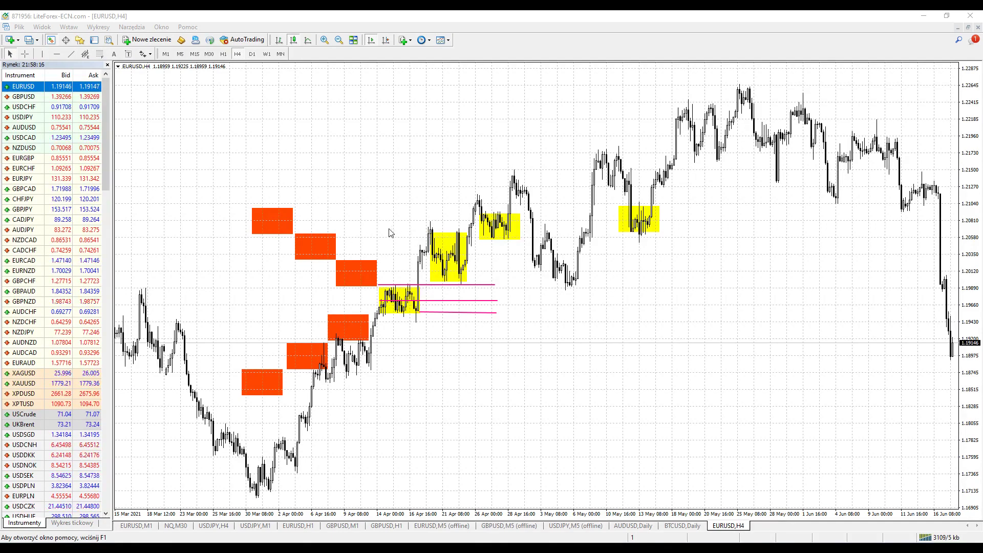
{"action": "left_click_drag", "start_coordinate": [393, 228], "coordinate": [471, 230]}
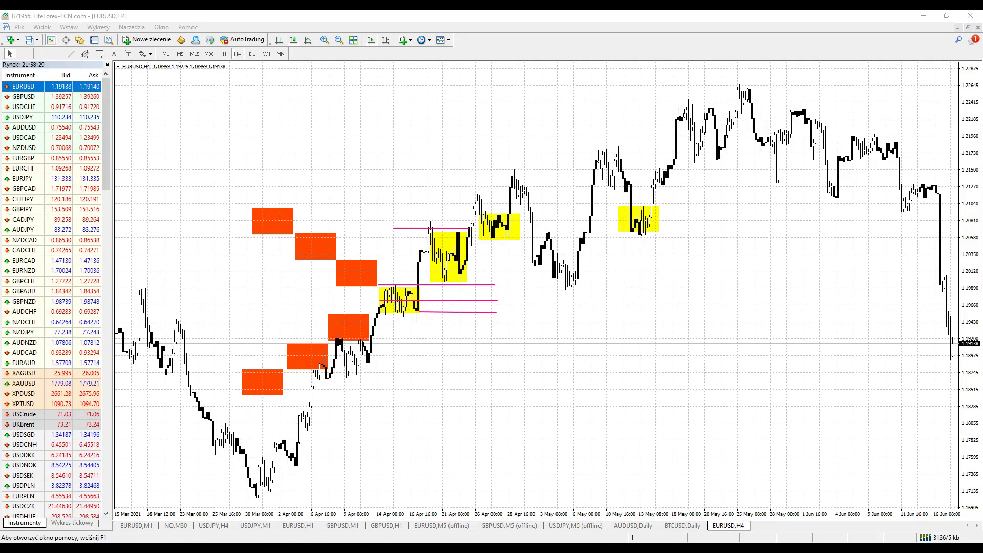
Step: Mark the price swings between the 20–23 April zone's upper and lower levels with pink arrows, and clear all annotations
{"action": "left_click_drag", "start_coordinate": [427, 229], "coordinate": [445, 282]}
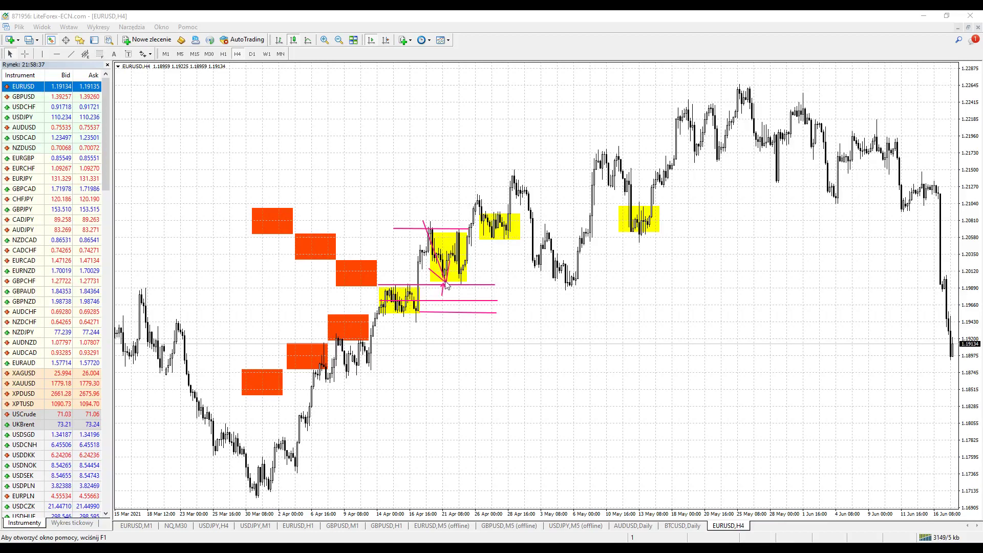
{"action": "left_click_drag", "start_coordinate": [455, 209], "coordinate": [462, 226]}
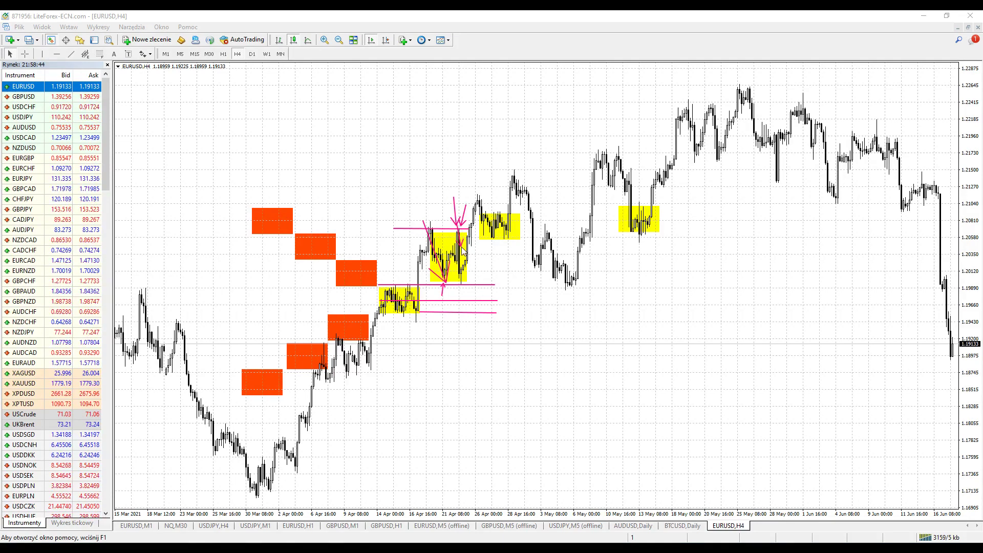
{"action": "left_click_drag", "start_coordinate": [469, 274], "coordinate": [470, 280]}
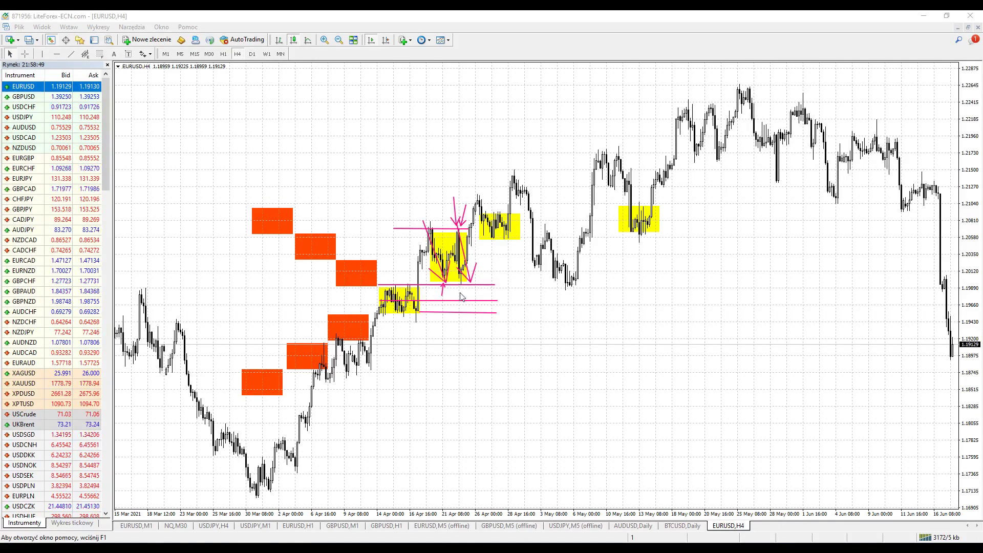
{"action": "left_click_drag", "start_coordinate": [459, 296], "coordinate": [466, 286]}
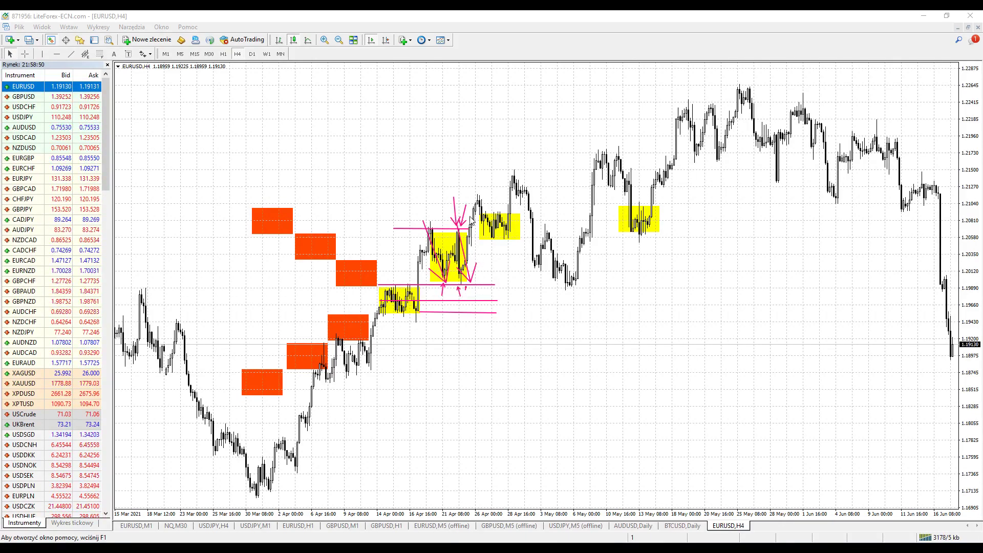
{"action": "left_click_drag", "start_coordinate": [469, 204], "coordinate": [468, 209]}
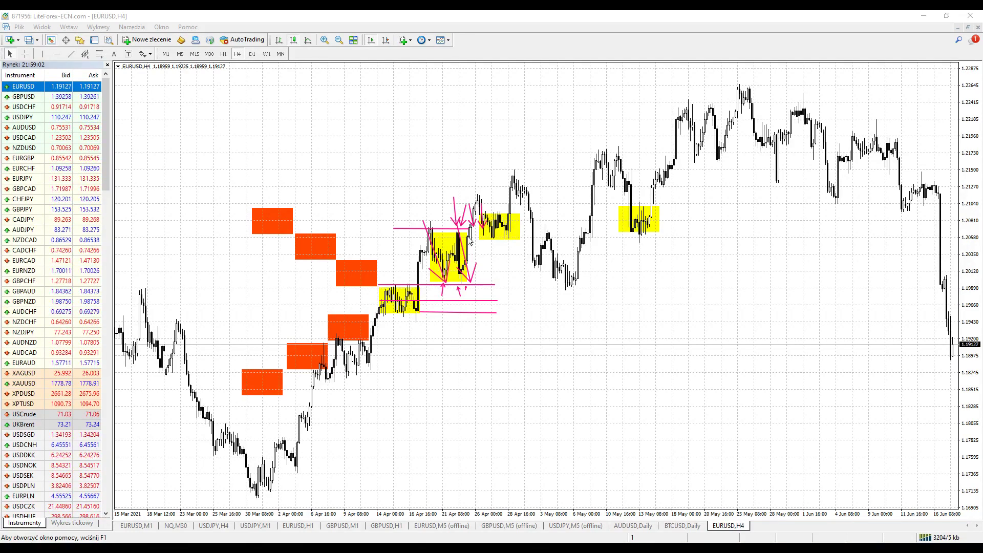
{"action": "key", "text": "Escape"}
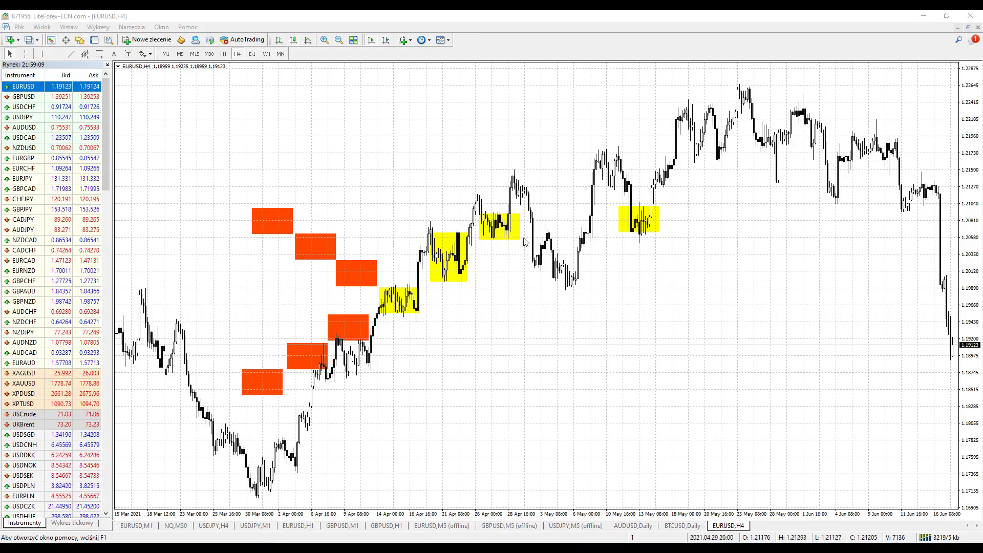
Step: Copy a yellow rectangle to the empty area near 1.185 below the May prices, and temporarily mark it with three pink arrows from above and three from below
{"action": "left_click_drag", "start_coordinate": [523, 240], "coordinate": [637, 407]}
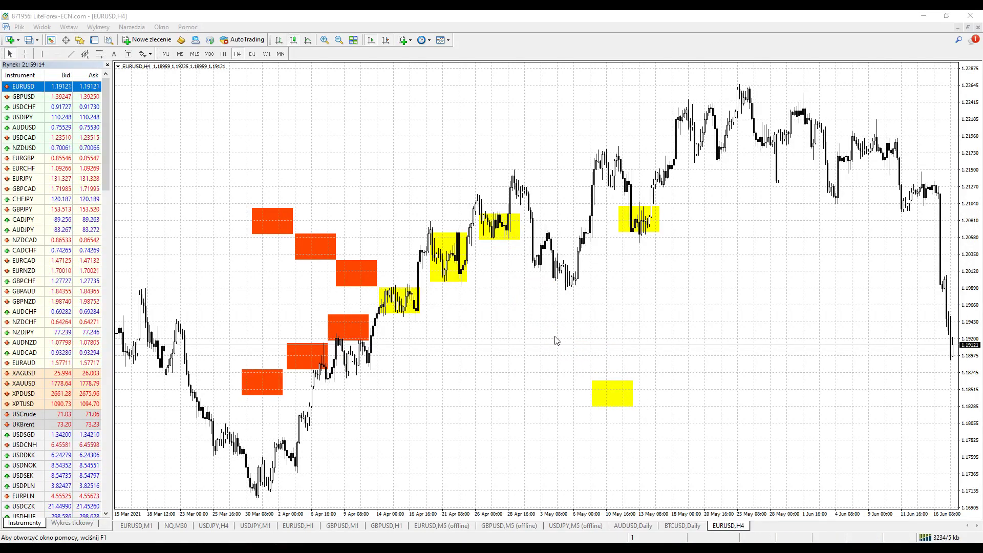
{"action": "left_click_drag", "start_coordinate": [596, 325], "coordinate": [597, 377]}
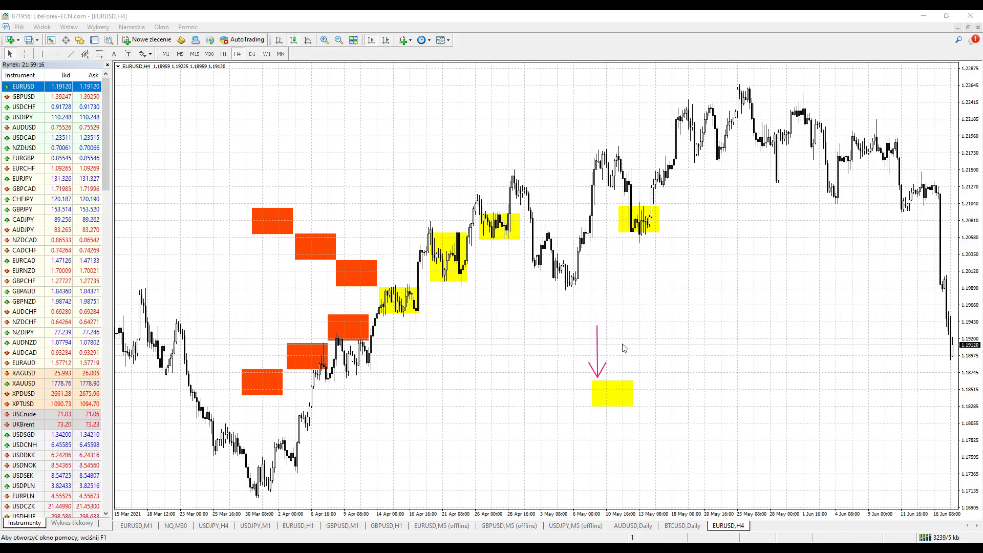
{"action": "left_click_drag", "start_coordinate": [618, 328], "coordinate": [618, 378]}
{"action": "left_click_drag", "start_coordinate": [637, 327], "coordinate": [636, 379]}
{"action": "left_click_drag", "start_coordinate": [595, 460], "coordinate": [596, 406]}
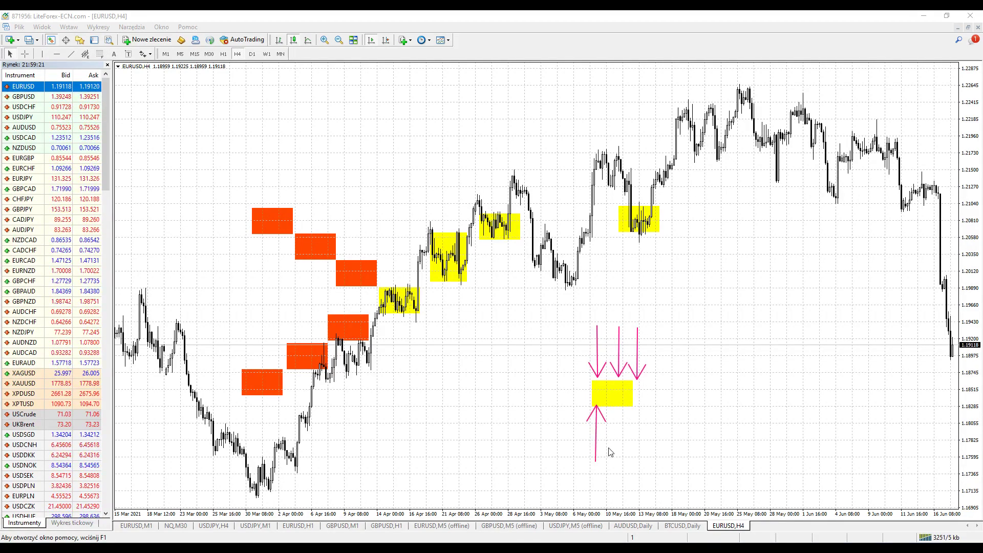
{"action": "mouse_move", "coordinate": [608, 456]}
{"action": "left_mouse_down"}
{"action": "mouse_move", "coordinate": [612, 407]}
{"action": "mouse_move", "coordinate": [626, 418]}
{"action": "mouse_move", "coordinate": [628, 408]}
{"action": "left_mouse_up"}
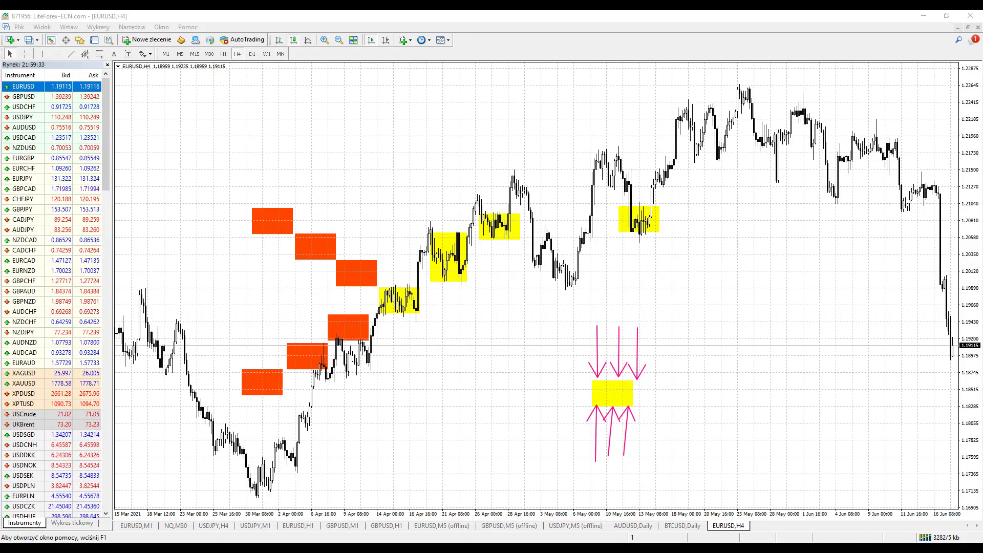
{"action": "key", "text": "Escape"}
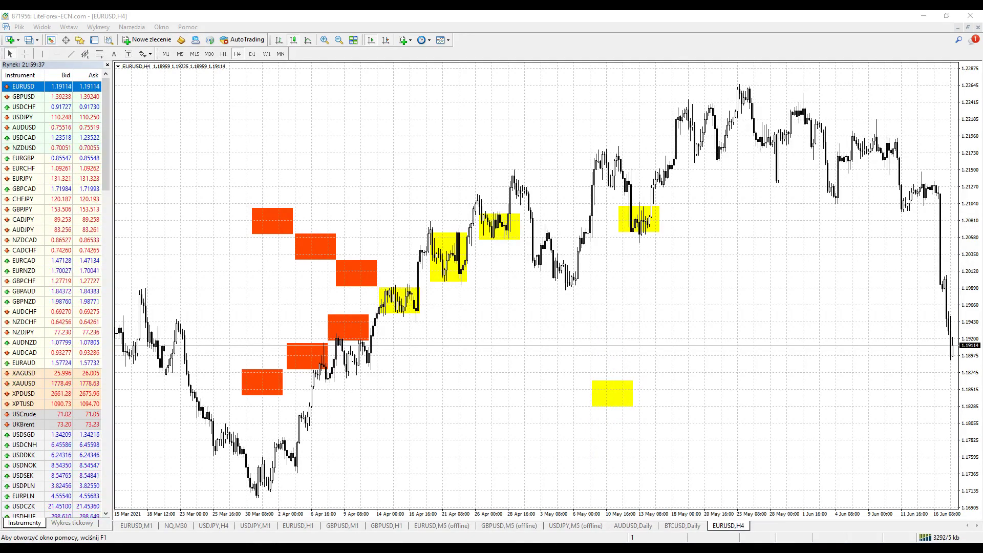
Step: Draw pink arrows extending the separate yellow rectangle's upper edge and middle, with a price rise from it and drops back to both levels
{"action": "mouse_move", "coordinate": [628, 381]}
{"action": "left_mouse_down"}
{"action": "mouse_move", "coordinate": [674, 332]}
{"action": "mouse_move", "coordinate": [694, 383]}
{"action": "left_mouse_up"}
{"action": "left_click_drag", "start_coordinate": [599, 382], "coordinate": [728, 380]}
{"action": "left_click_drag", "start_coordinate": [598, 394], "coordinate": [749, 391]}
{"action": "left_click_drag", "start_coordinate": [700, 342], "coordinate": [721, 393]}
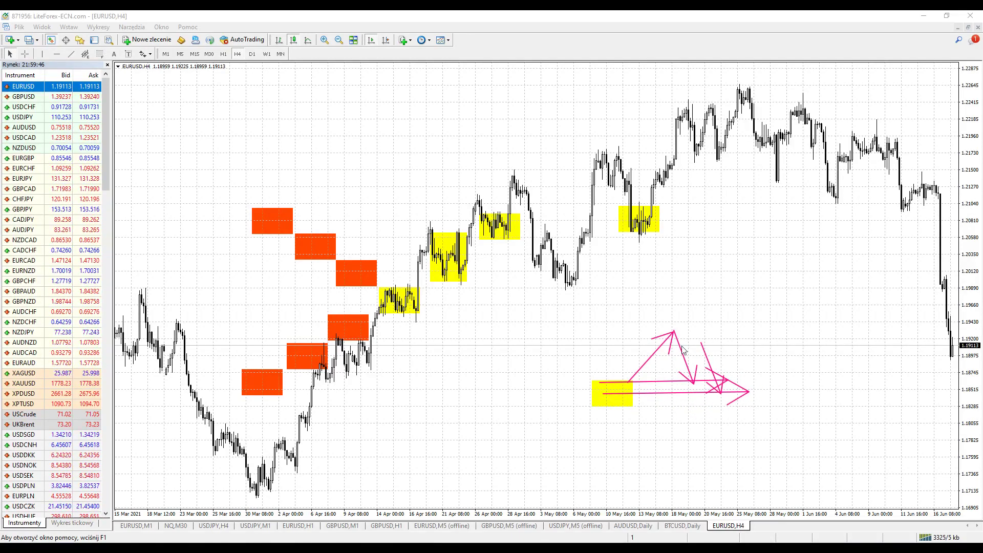
Step: Draw a pink horizontal arrow at the sketched swing's peak and four short downward arrows pointing onto it
{"action": "mouse_move", "coordinate": [639, 329]}
{"action": "left_mouse_down"}
{"action": "mouse_move", "coordinate": [696, 339]}
{"action": "mouse_move", "coordinate": [771, 330]}
{"action": "left_mouse_up"}
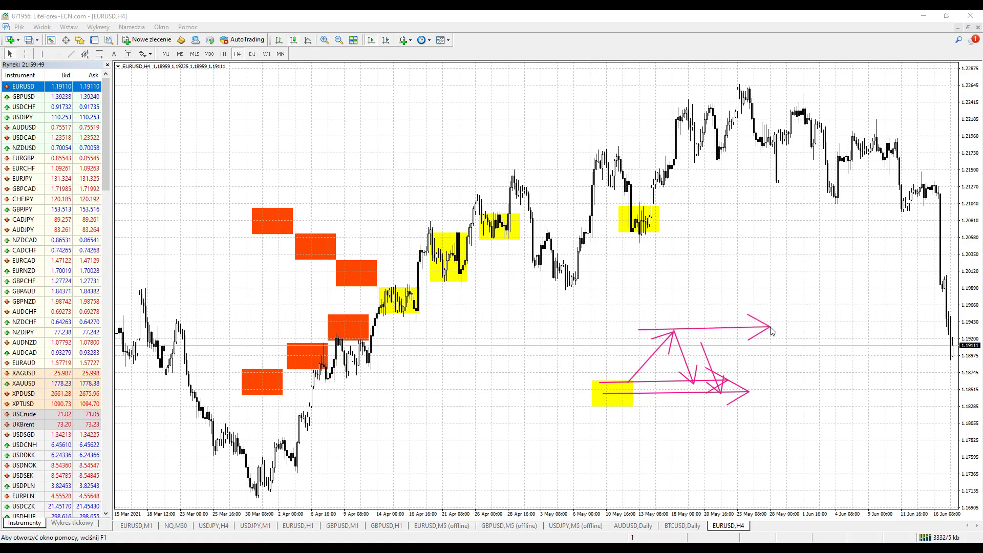
{"action": "left_click_drag", "start_coordinate": [723, 293], "coordinate": [724, 329]}
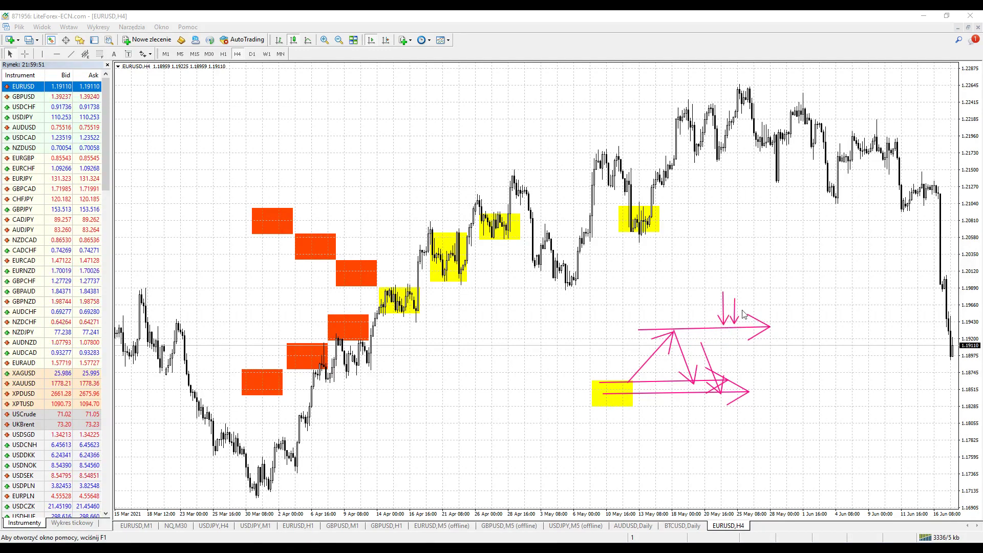
{"action": "mouse_move", "coordinate": [747, 298]}
{"action": "left_mouse_down"}
{"action": "mouse_move", "coordinate": [747, 326]}
{"action": "mouse_move", "coordinate": [756, 320]}
{"action": "left_mouse_up"}
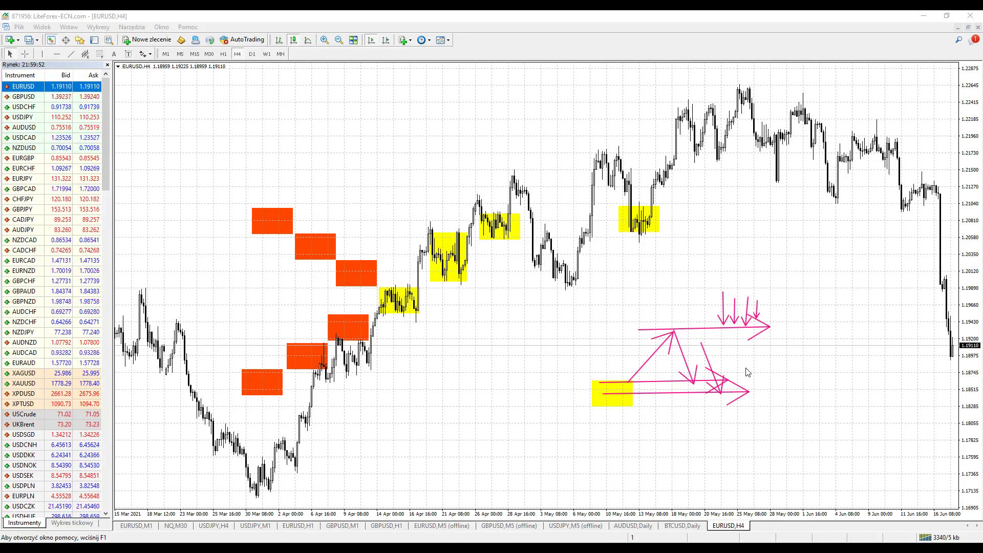